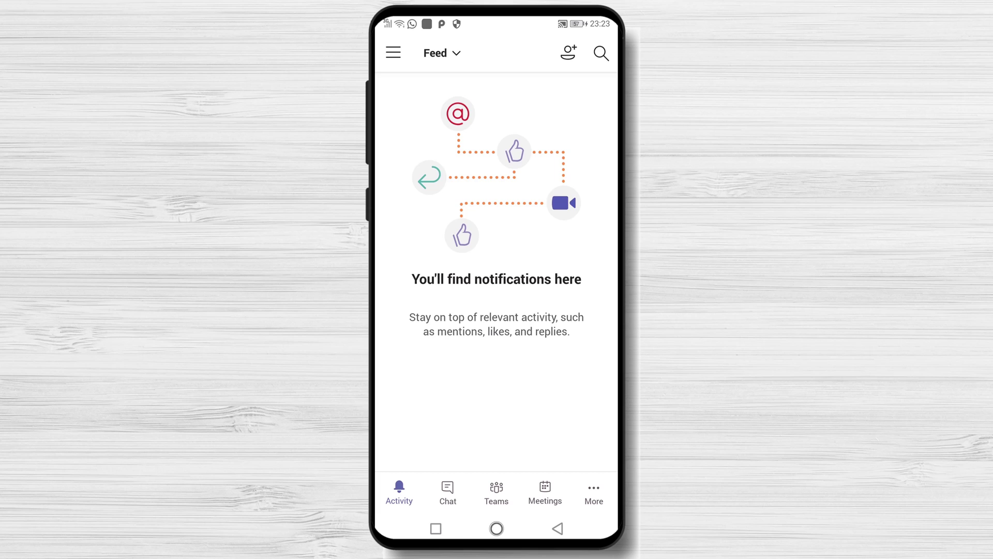
- Switch from the activity feed to the Teams list showing Dexmedia
left_click(497, 493)
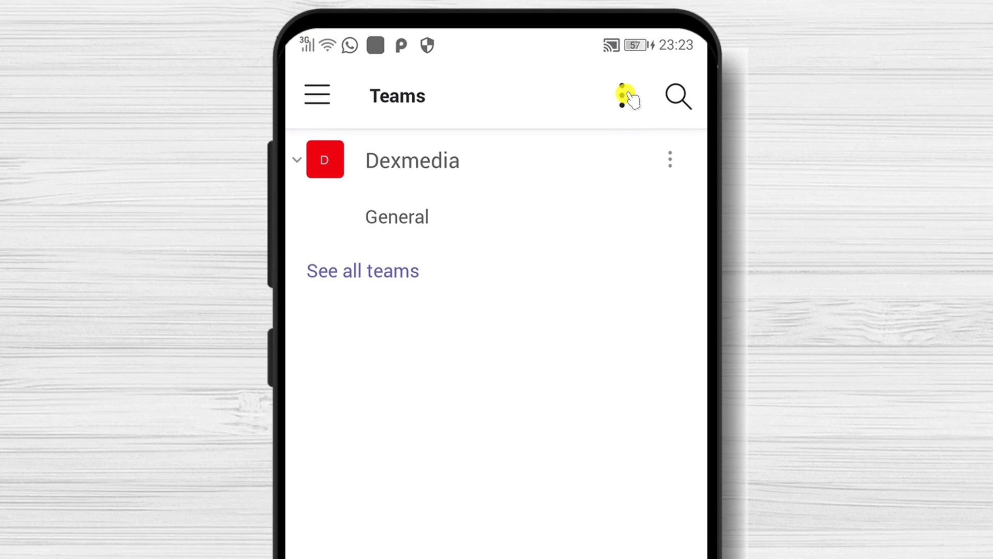
- Start a new team from the team options and name it 'Team 2 desmedia'
left_click(626, 96)
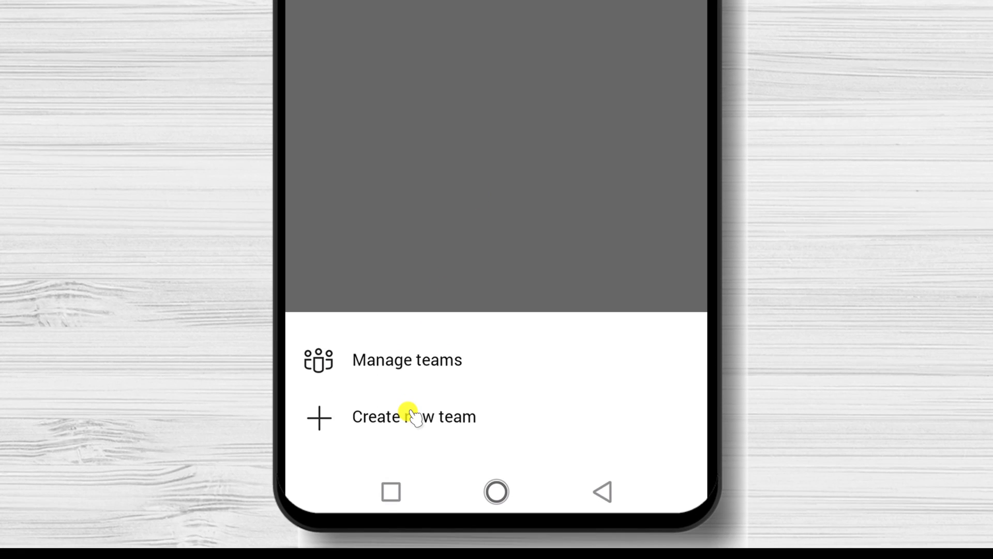
left_click(412, 413)
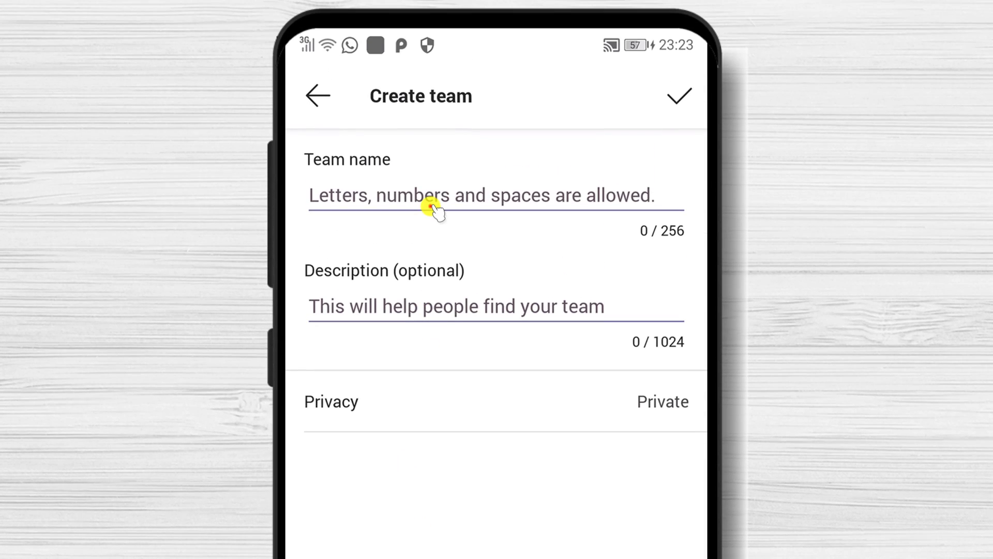
left_click(436, 105)
type("T")
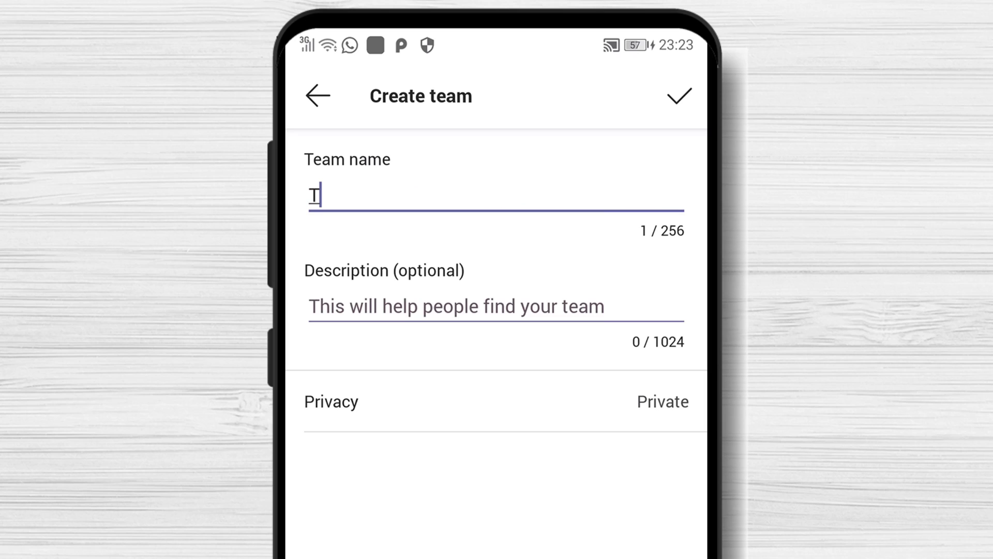
type("eam ")
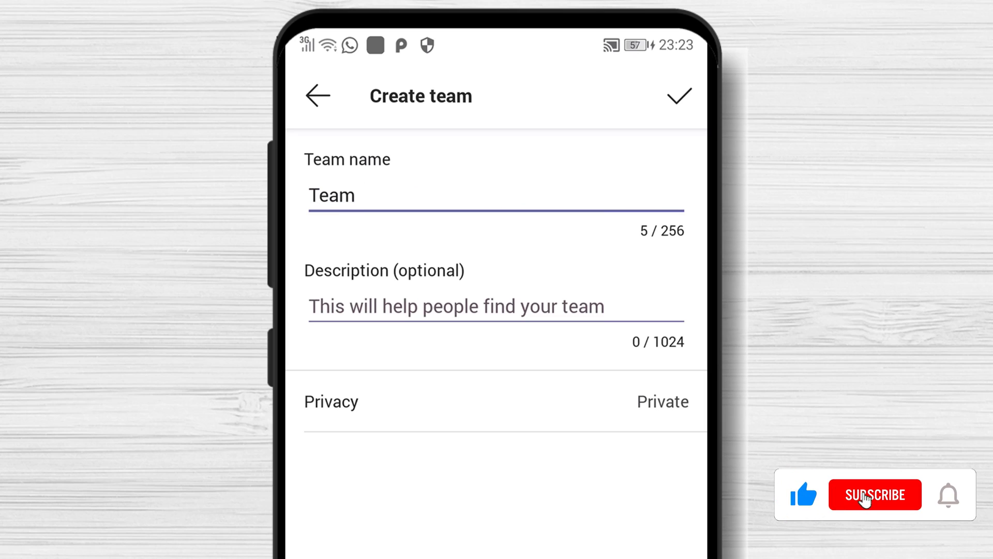
type("2 d")
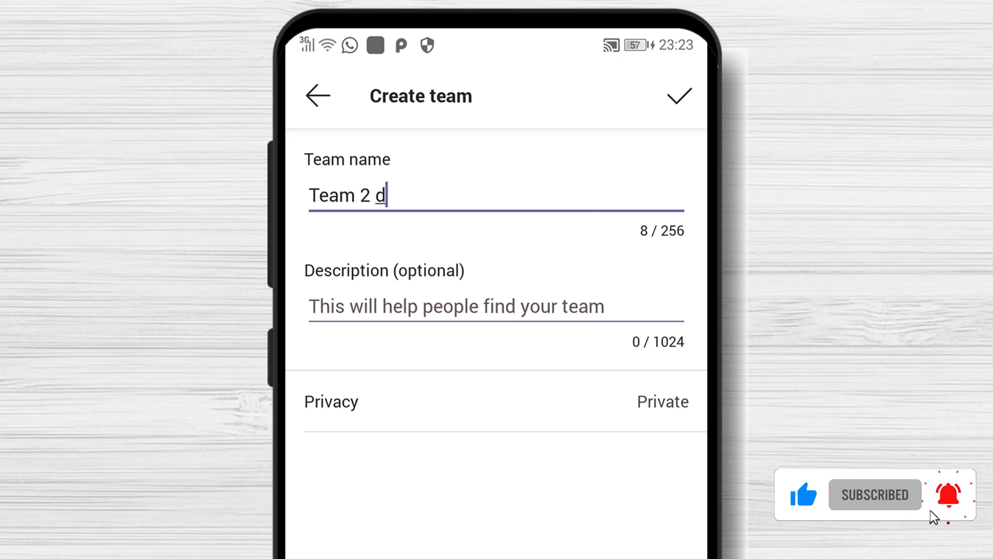
type("esm")
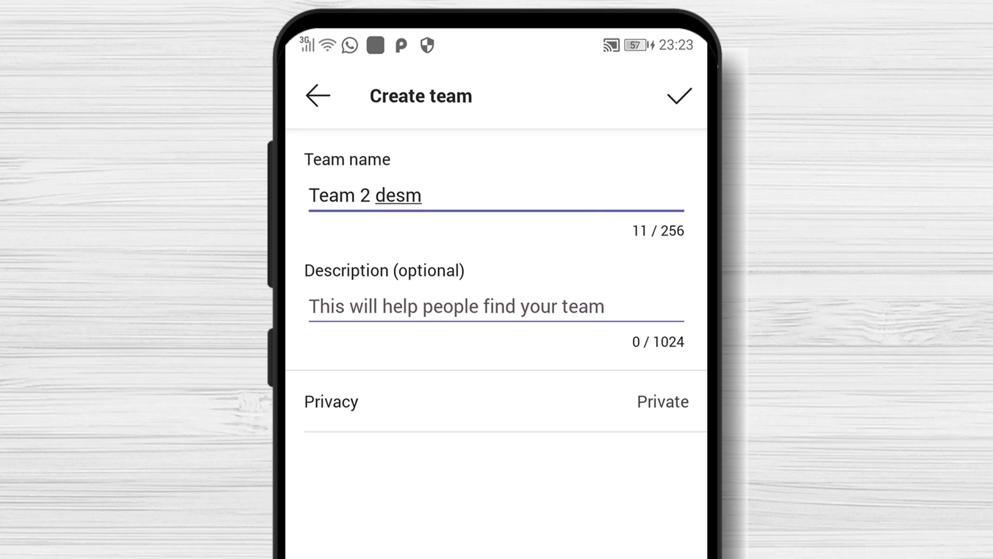
type("edia")
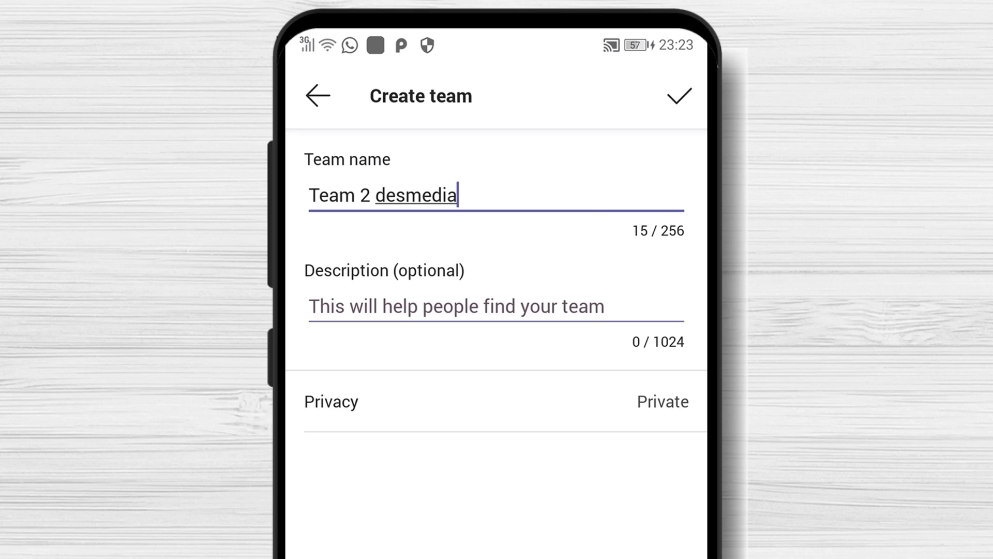
- Keep the privacy as Private and create the team 'Team 2 desmedia'
left_click(665, 406)
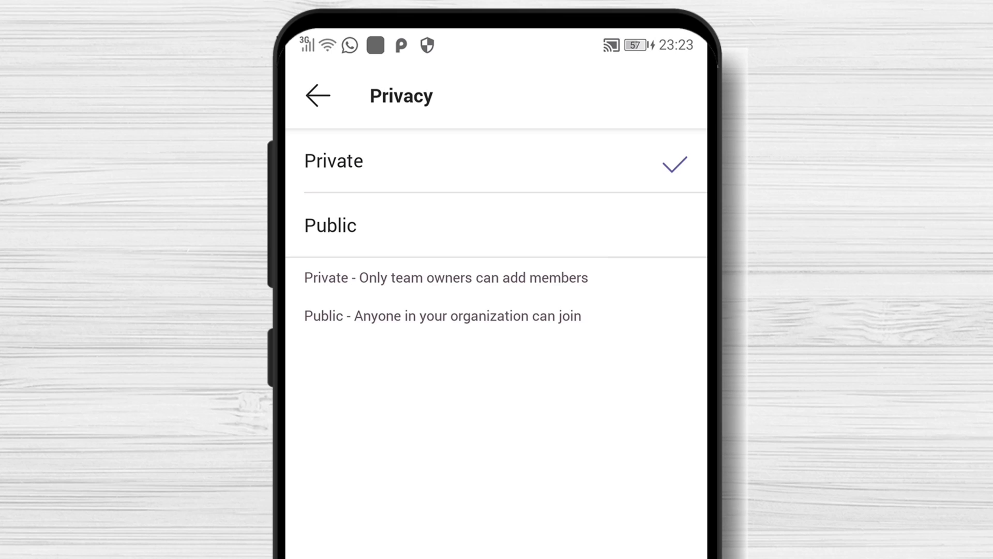
left_click(317, 95)
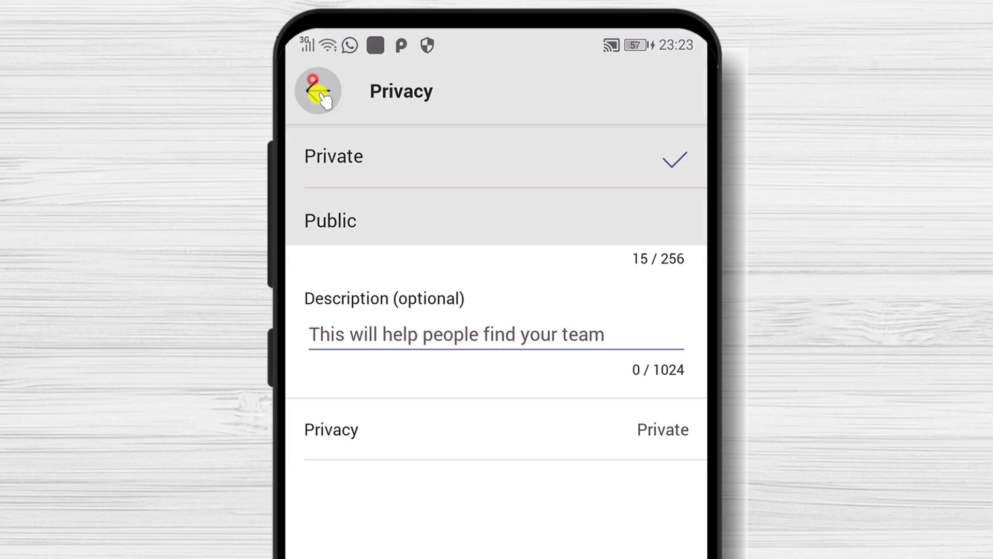
left_click(675, 99)
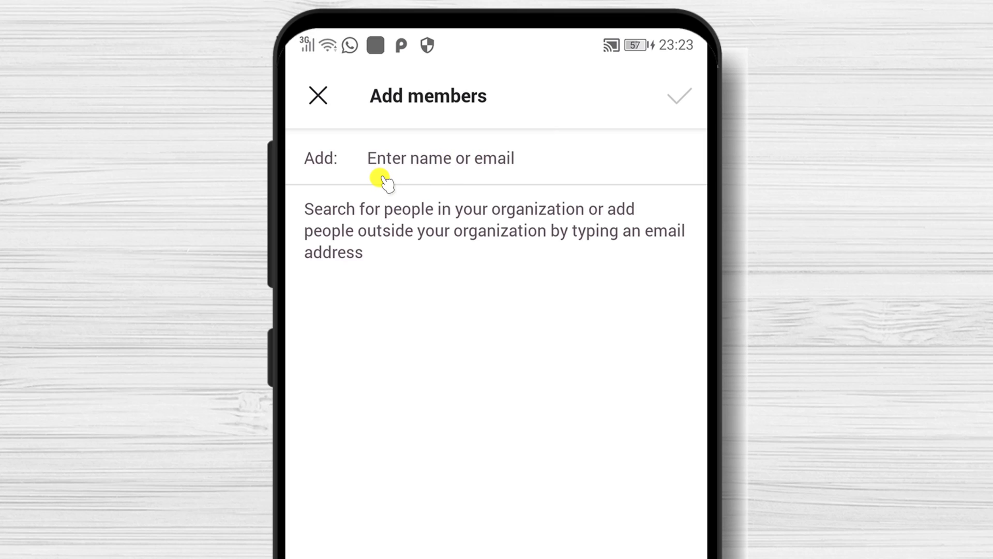
- Search for dexhowto's email address and invite it as a team member
left_click(493, 161)
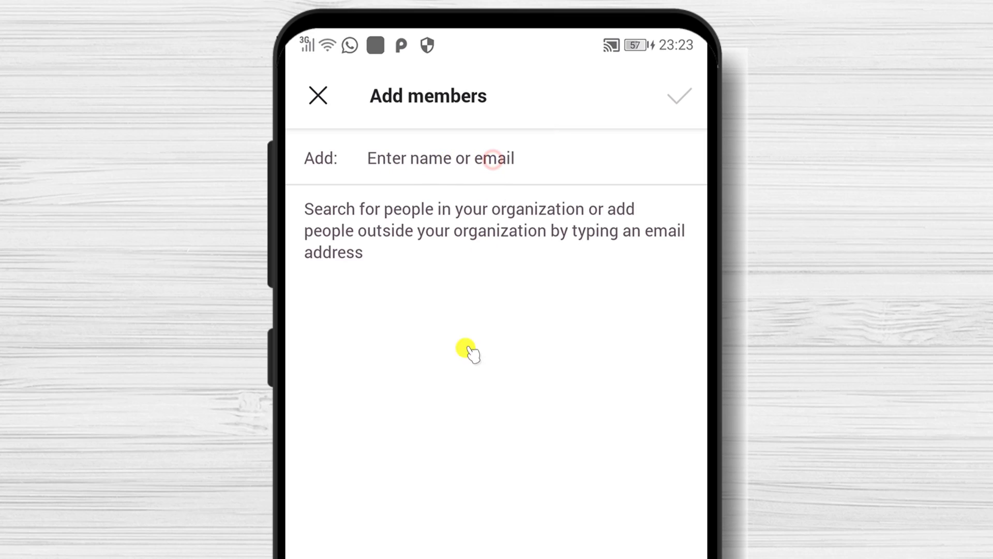
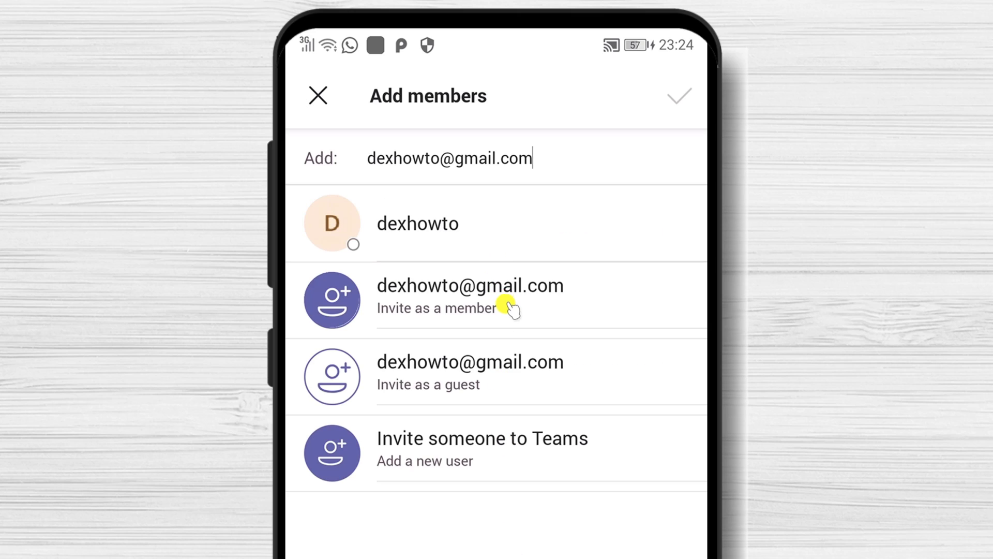
left_click(508, 306)
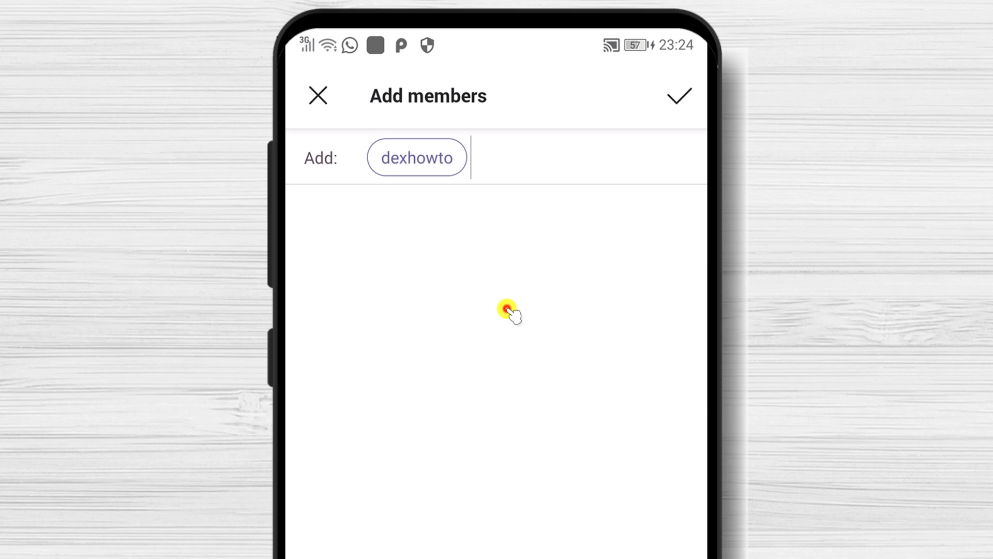
- Add the invited member and refresh the Teams list so Team 2 desmedia appears below Dexmedia
left_click(681, 100)
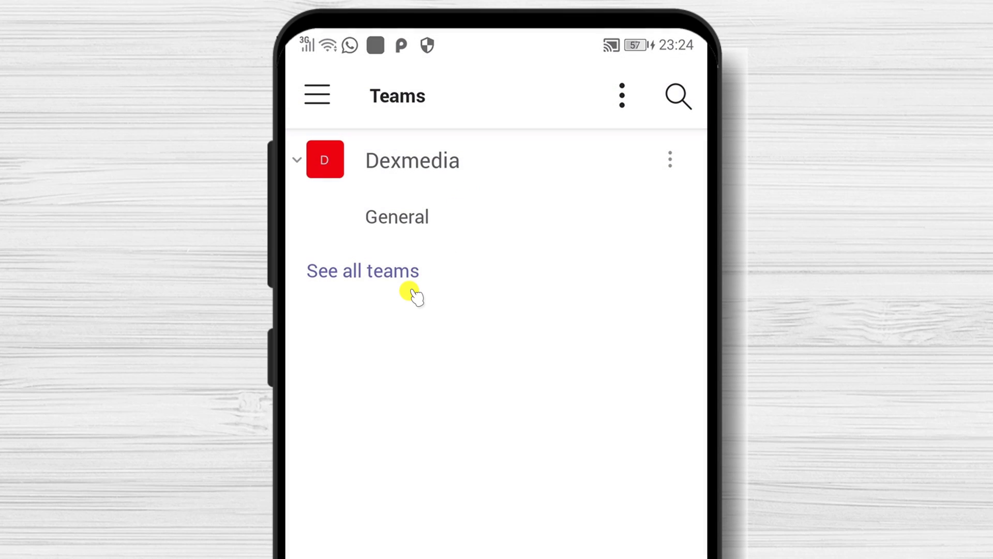
left_click(407, 277)
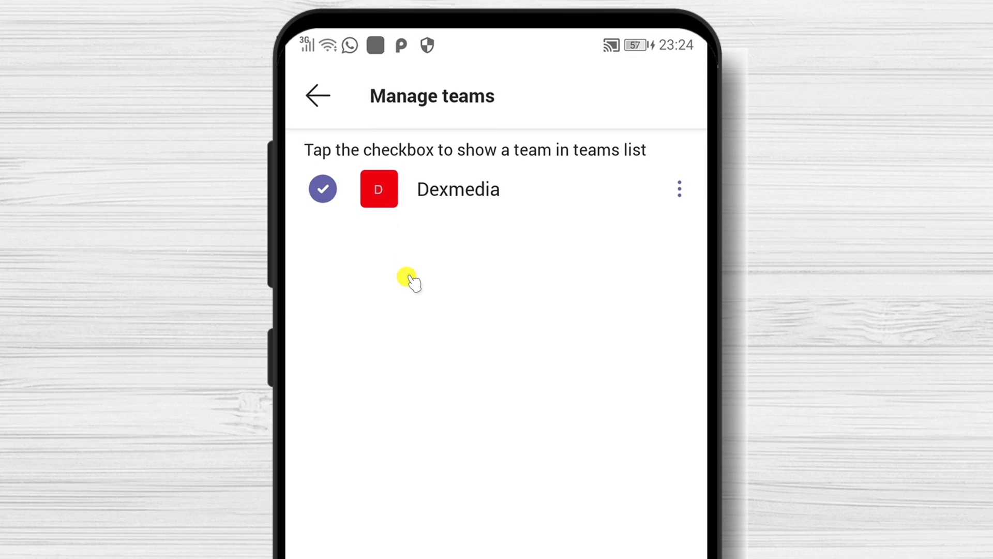
left_click(317, 96)
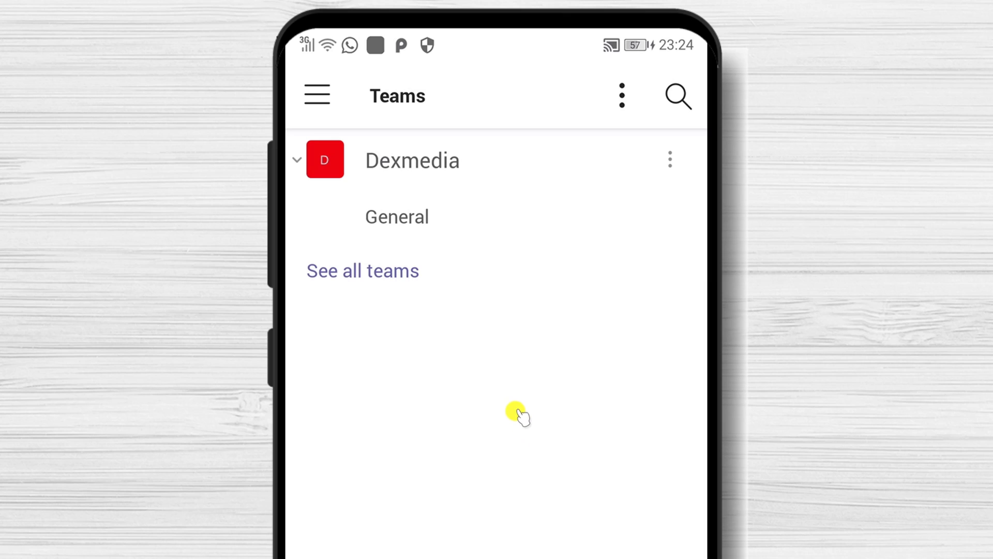
left_click_drag(519, 415, 518, 485)
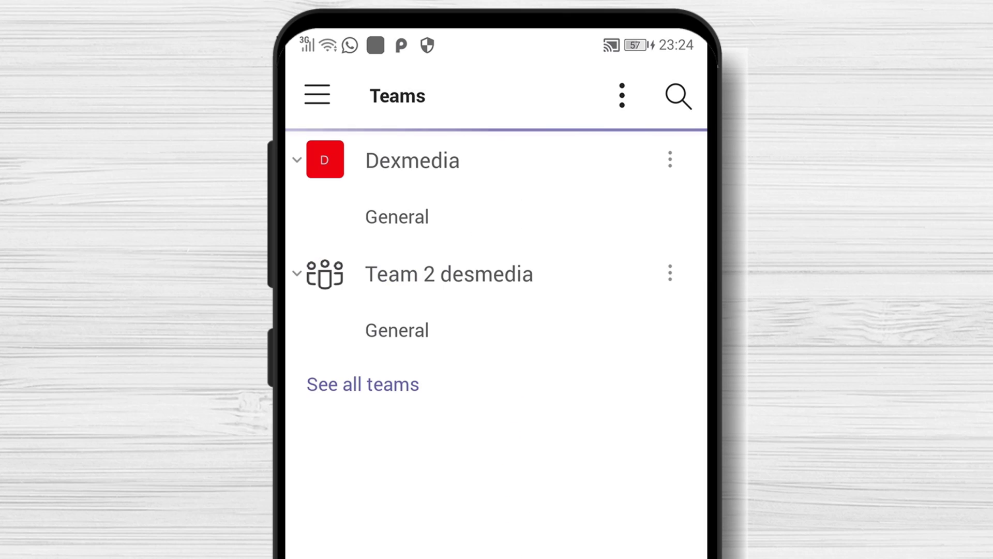